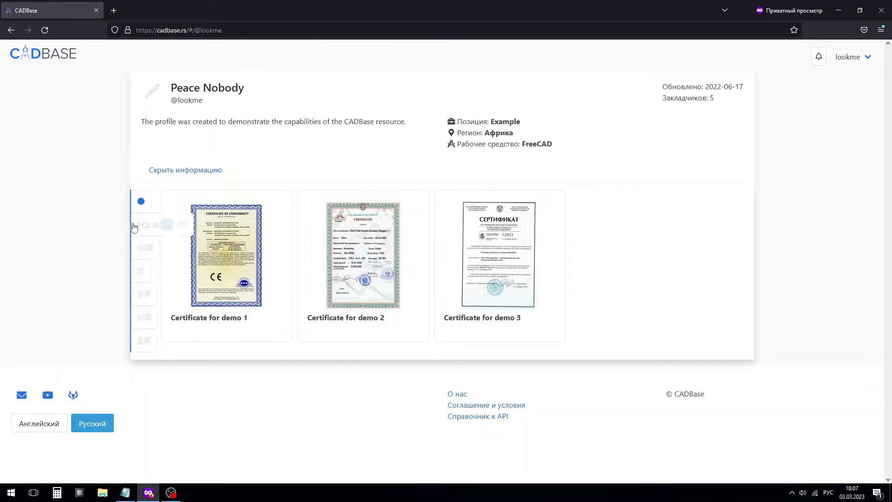
Switch the profile to its components list, showing MR572-3-2E160 and Vertical Pump
click(187, 230)
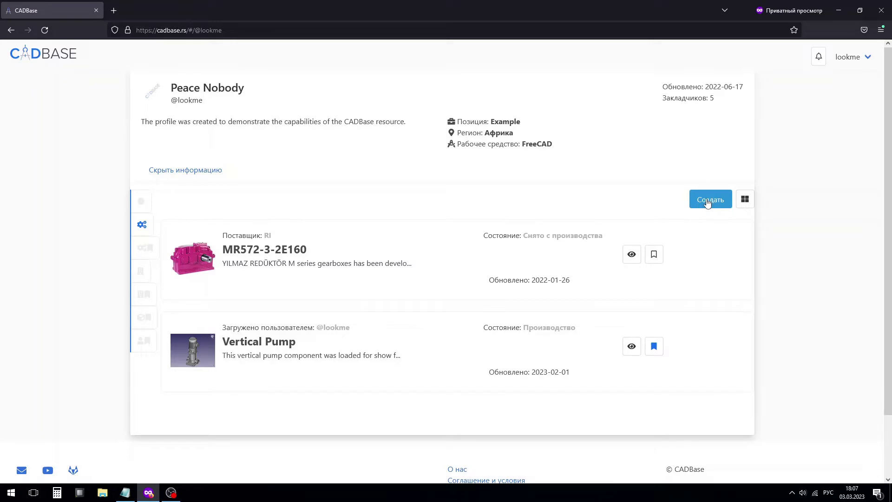
Start a new component from the components list to get the empty Создать компонент form
click(708, 204)
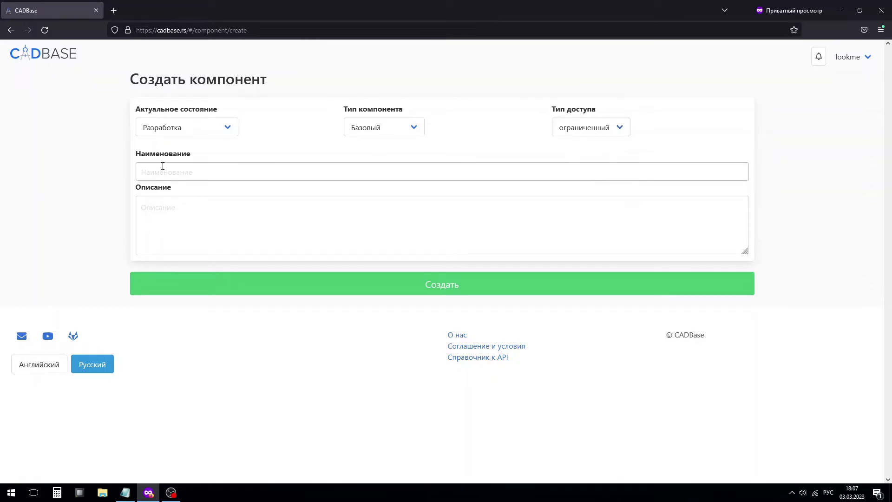
Create component 'Компонент № 001' with the description 'Тестовый компонент'
click(203, 168)
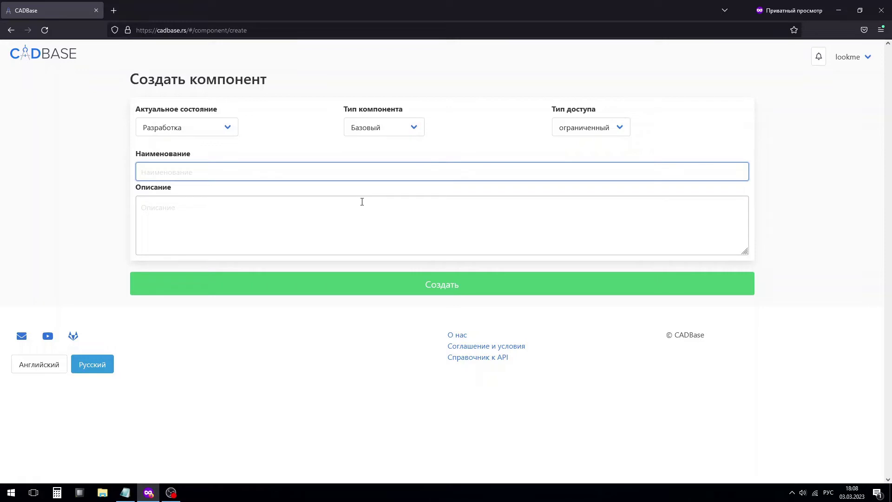
text(Компонент)
text( № 001)
click(362, 201)
text(Тестовый к)
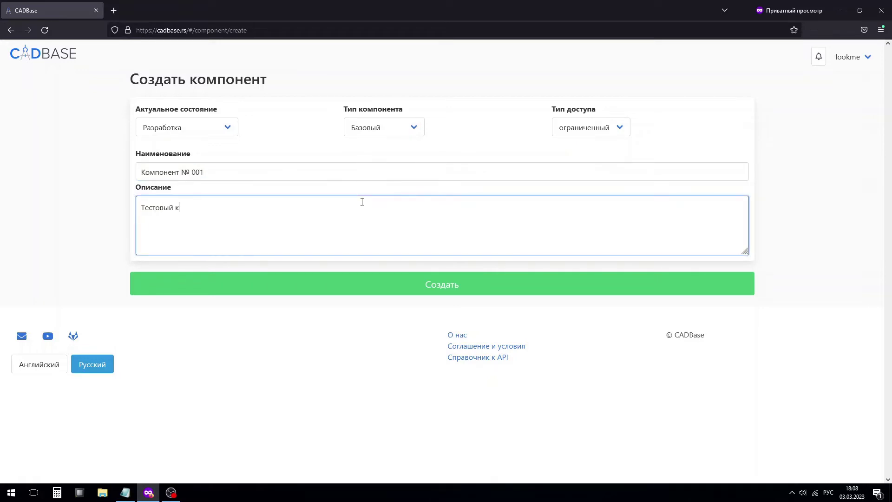
text(омпонент)
click(401, 288)
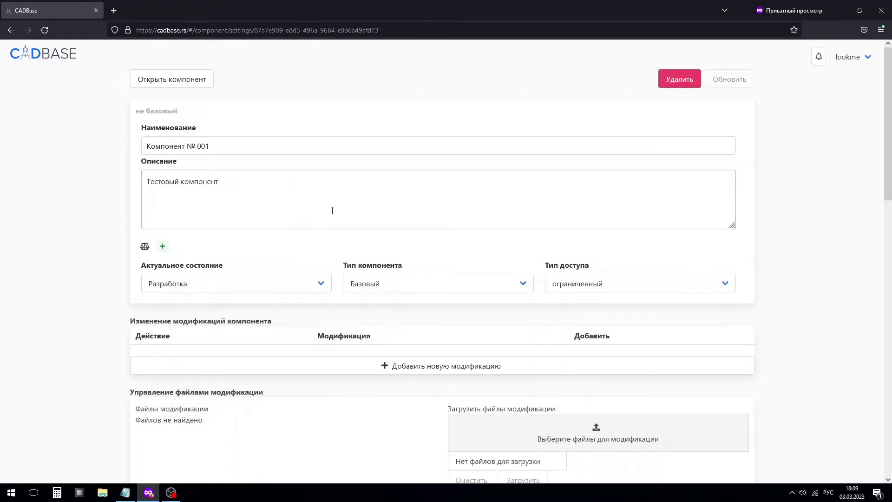
scroll(292, 284, down, 3)
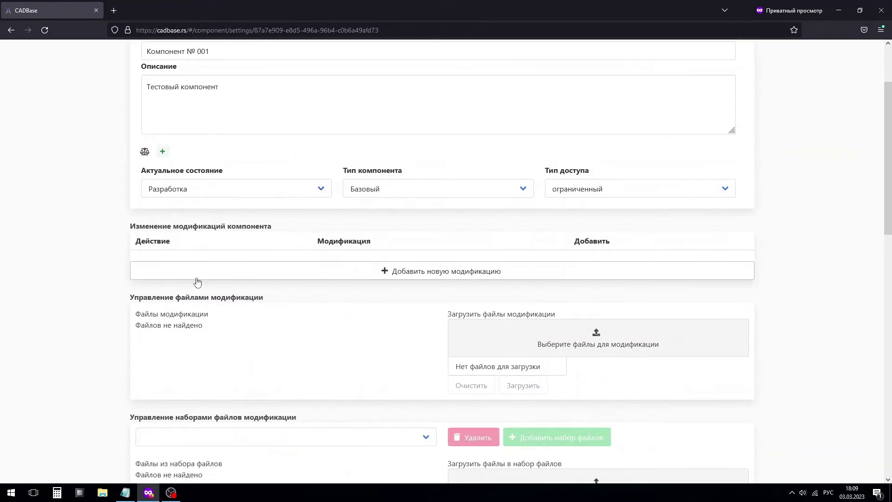
scroll(358, 342, down, 3)
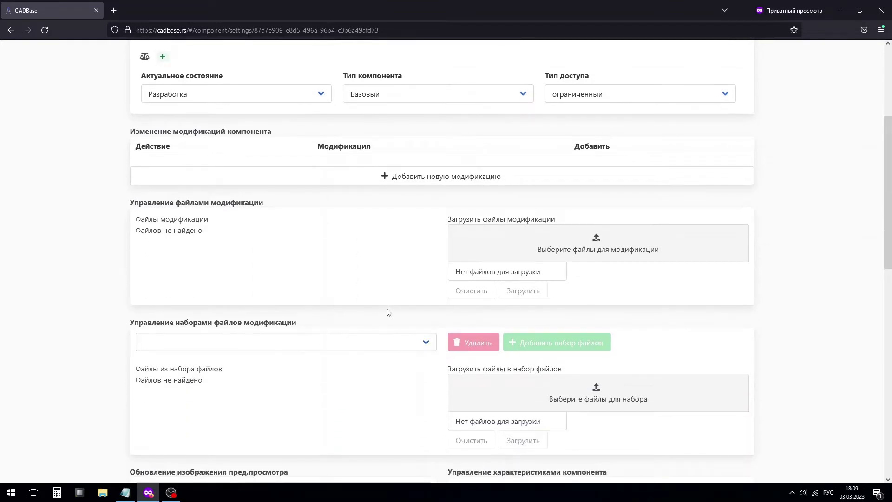
scroll(407, 319, up, 3)
scroll(408, 319, up, 2)
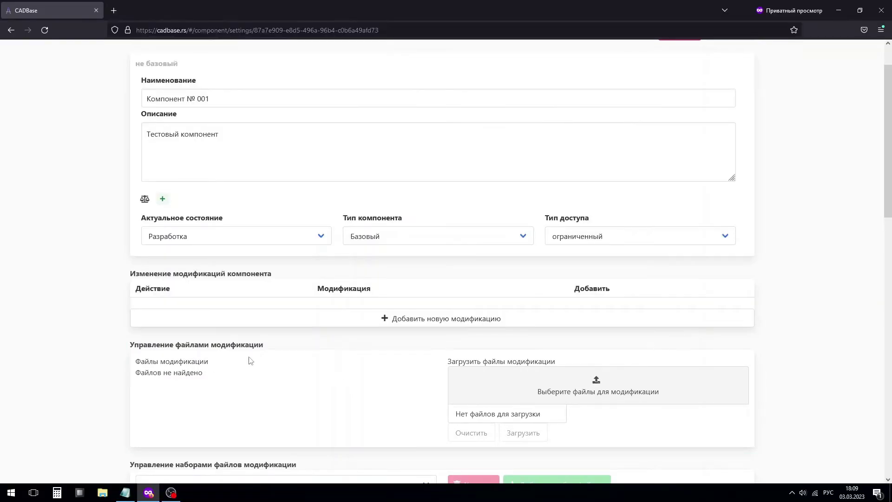
scroll(344, 375, down, 3)
scroll(357, 362, down, 2)
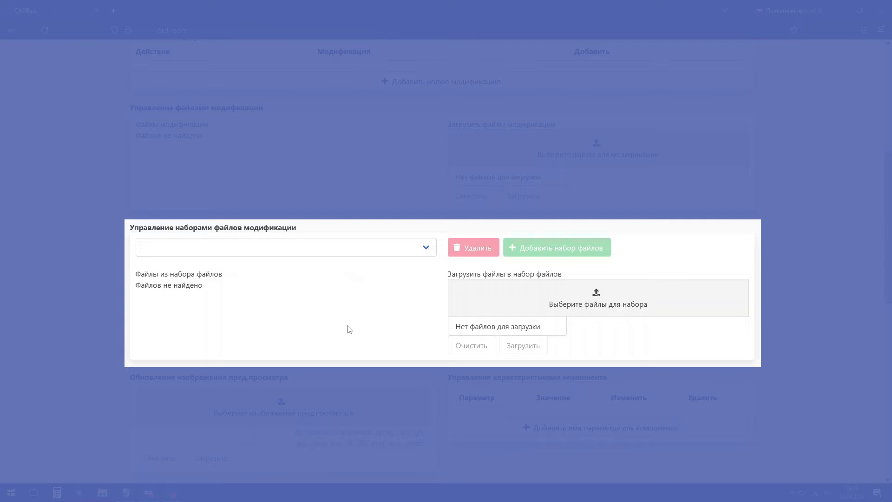
scroll(353, 281, down, 2)
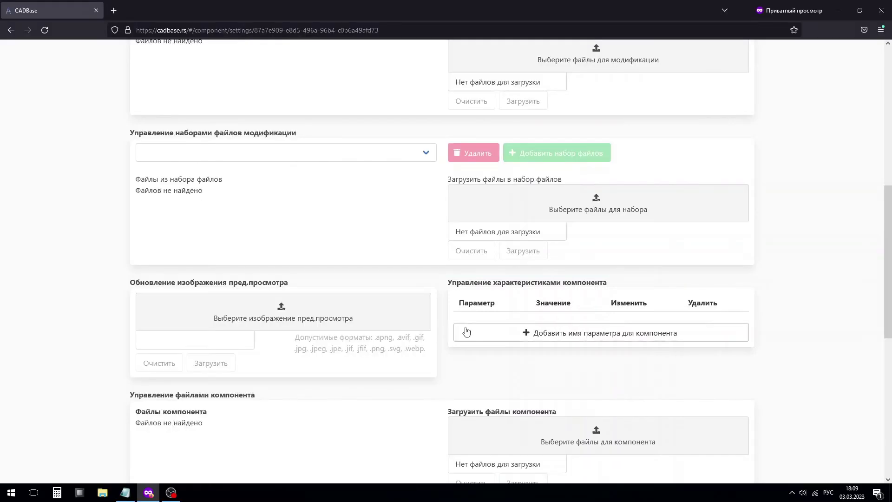
scroll(516, 321, down, 2)
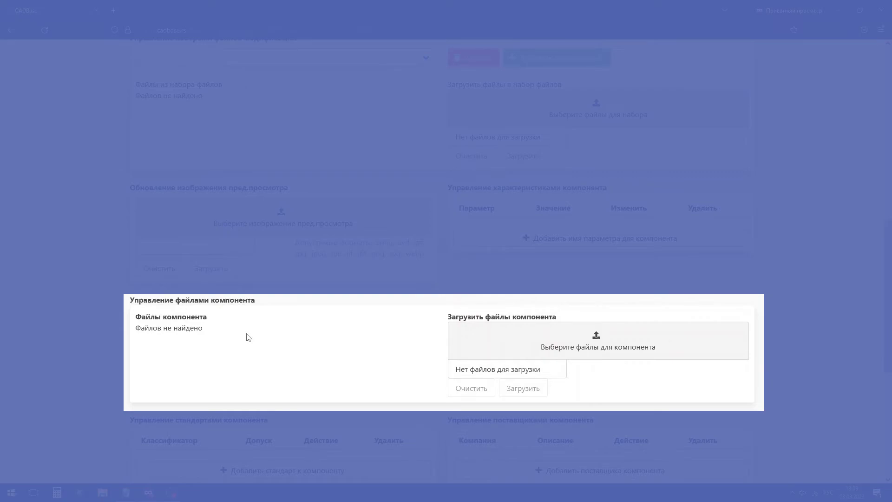
scroll(248, 337, down, 2)
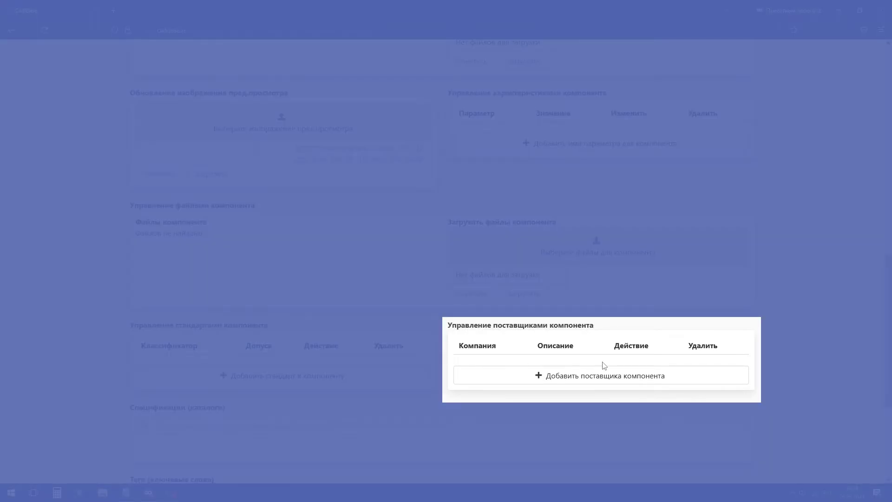
scroll(534, 378, down, 3)
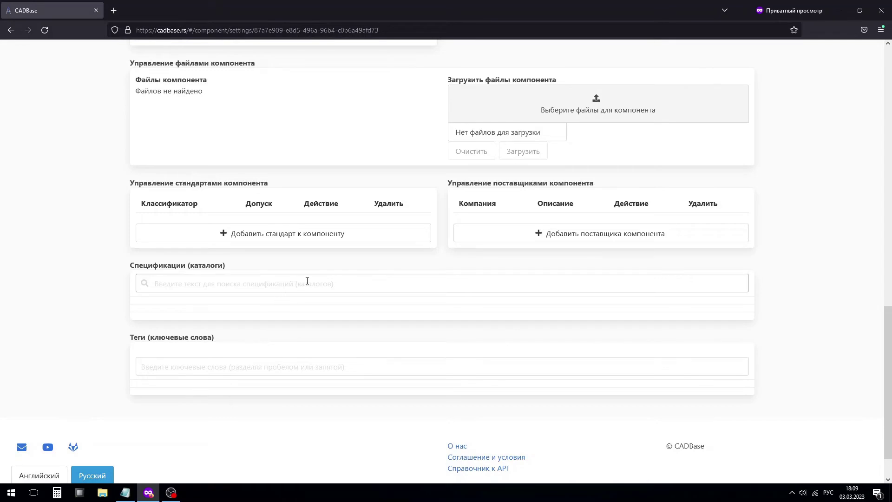
scroll(363, 278, up, 2)
scroll(364, 279, up, 2)
scroll(365, 280, up, 1)
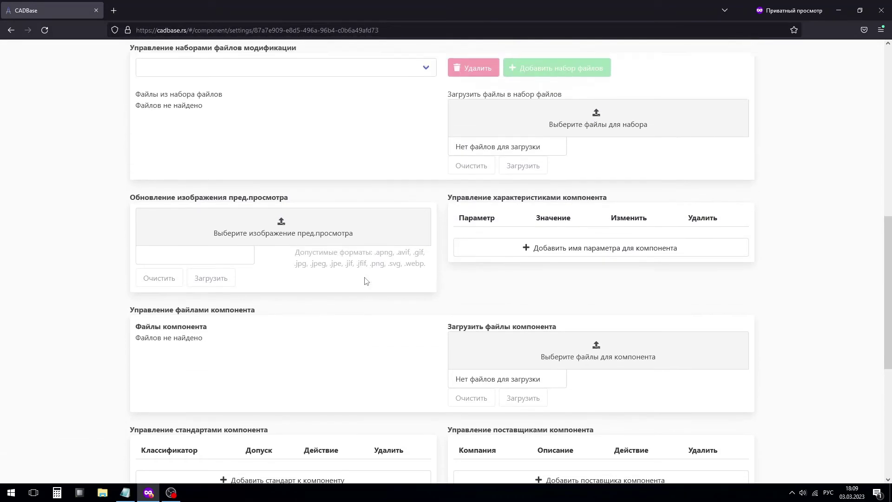
scroll(366, 280, up, 2)
scroll(364, 280, up, 3)
scroll(365, 279, up, 1)
scroll(364, 280, up, 2)
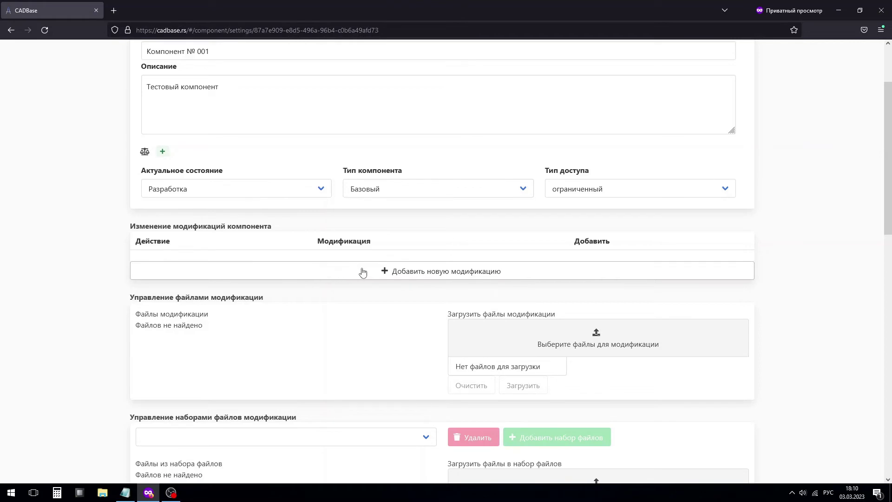
Add modification 'Мод № 1' with the description 'Тест' to Компонент № 001
click(343, 273)
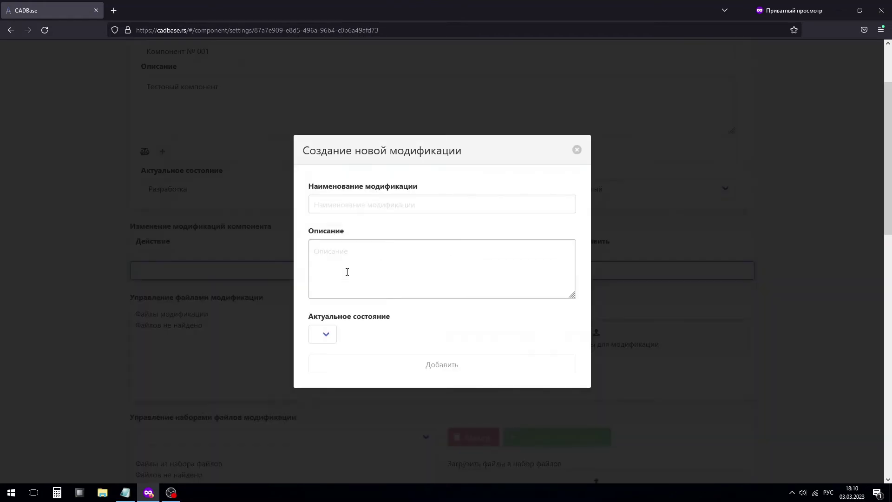
click(379, 209)
text(Мод)
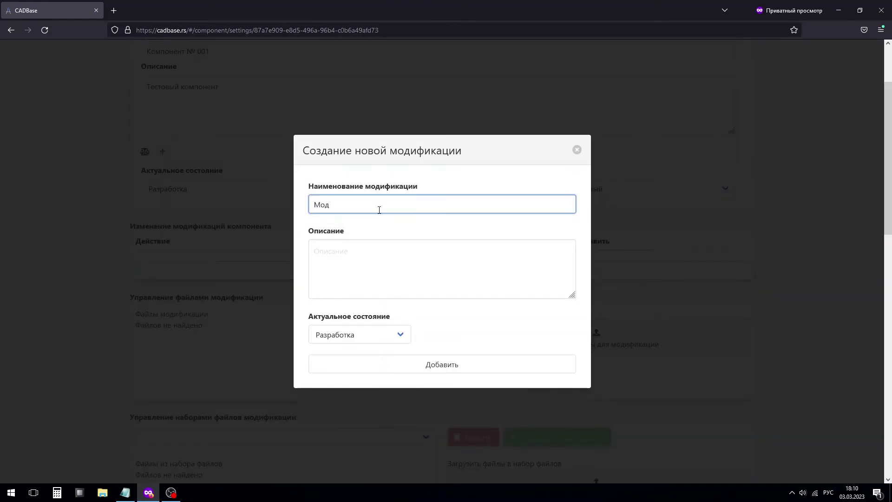
text( № 1)
click(355, 251)
text(Тест)
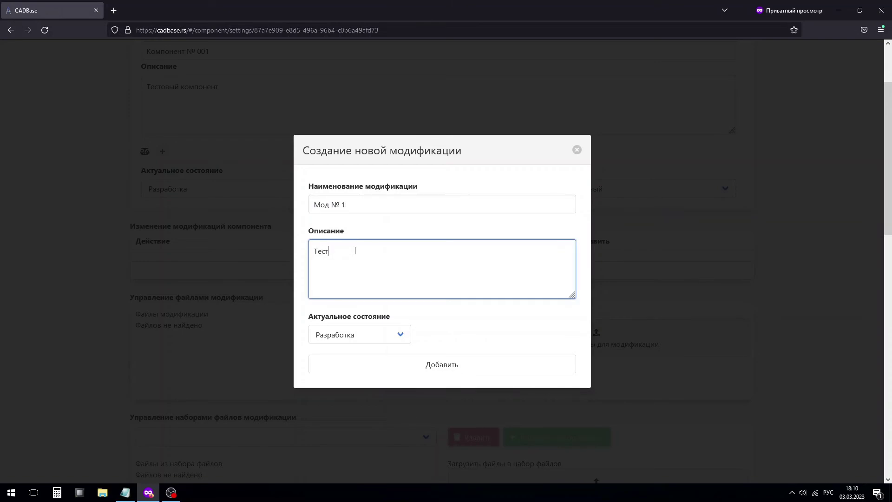
click(450, 367)
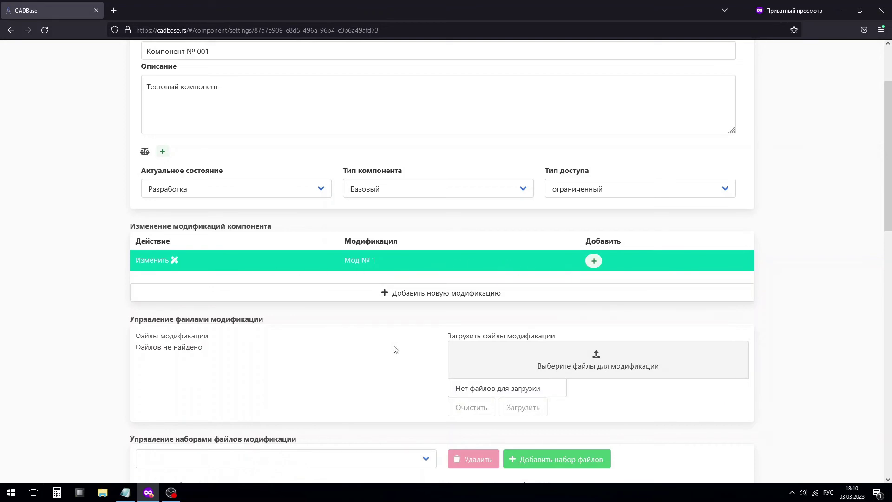
scroll(393, 349, down, 1)
scroll(504, 283, down, 1)
scroll(543, 373, down, 1)
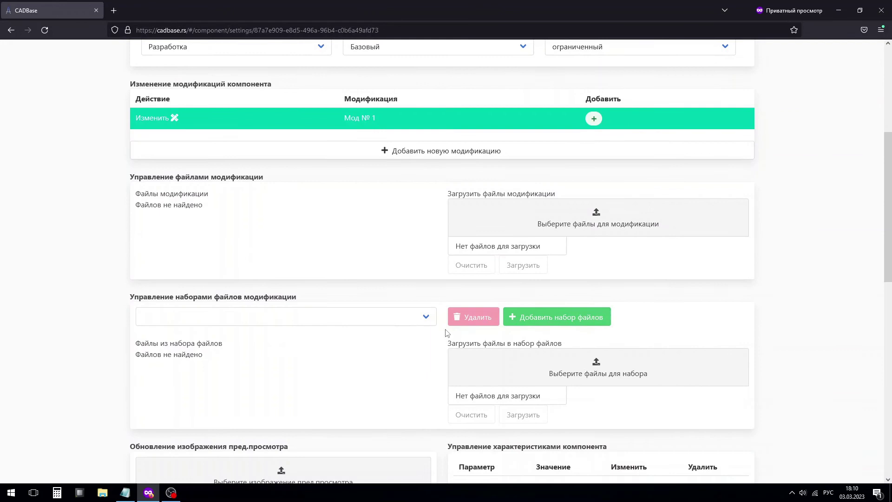
Add a KOMPAS-3D file set to modification Мод № 1
click(557, 321)
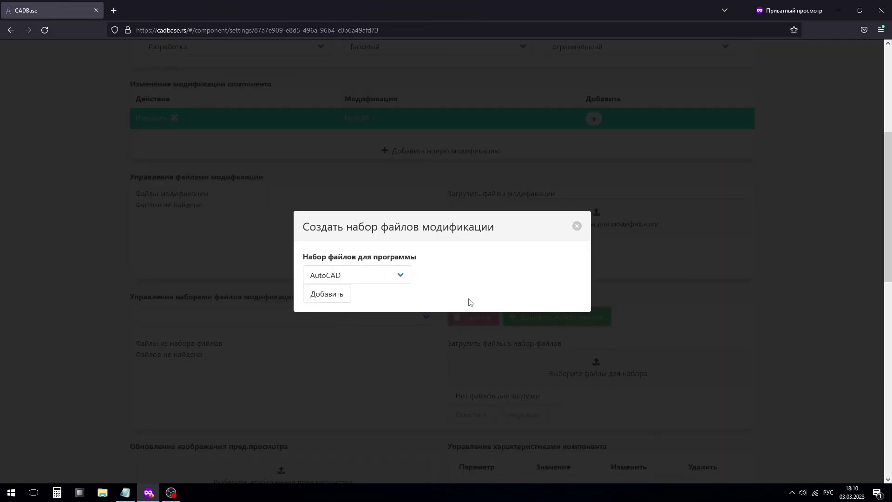
click(383, 278)
scroll(368, 200, down, 5)
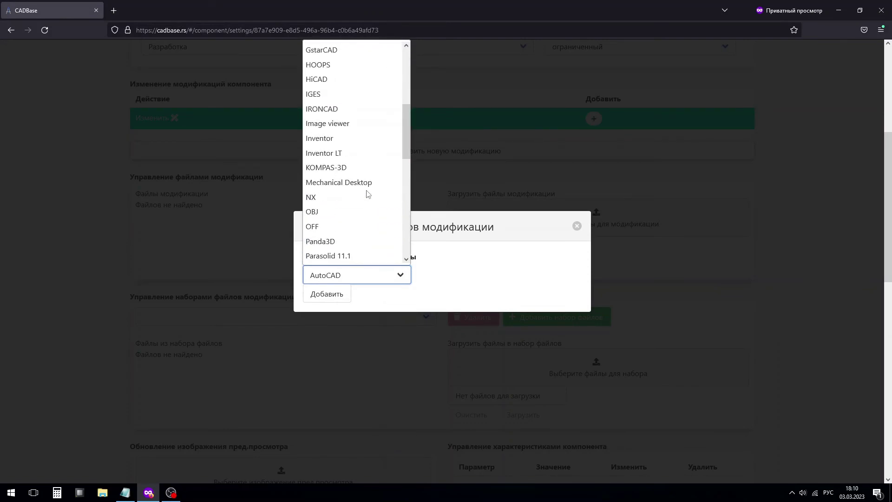
click(373, 170)
click(339, 296)
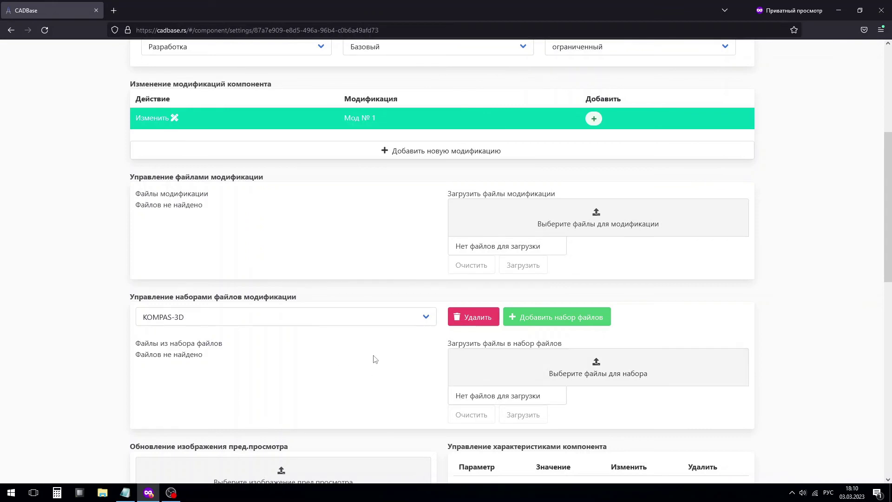
Go to the public page of Компонент № 001 via Открыть компонент
scroll(374, 359, up, 3)
scroll(377, 358, up, 1)
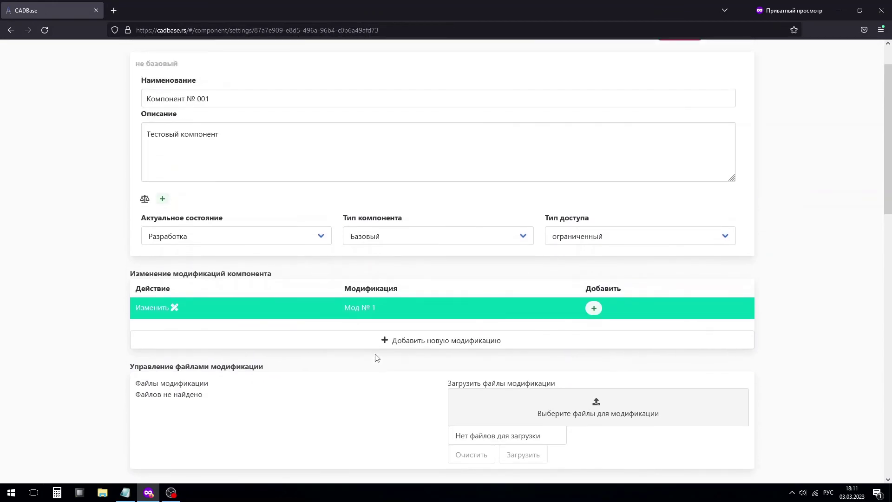
scroll(307, 306, up, 1)
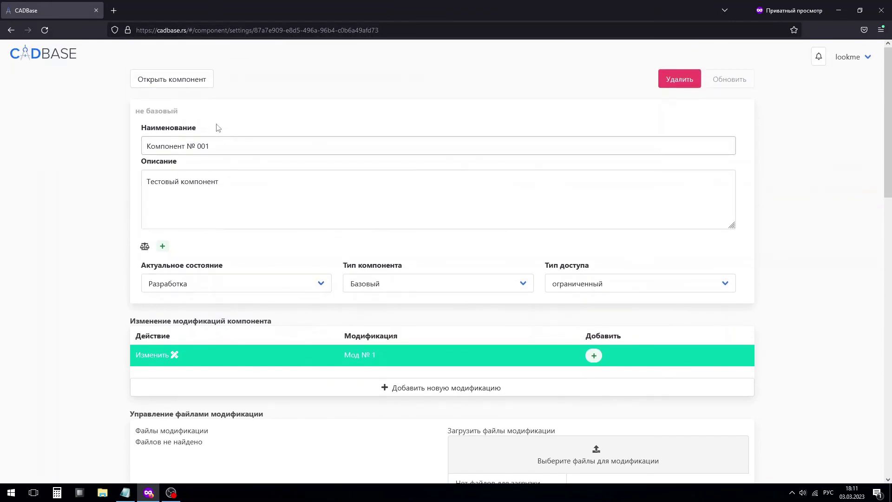
click(173, 80)
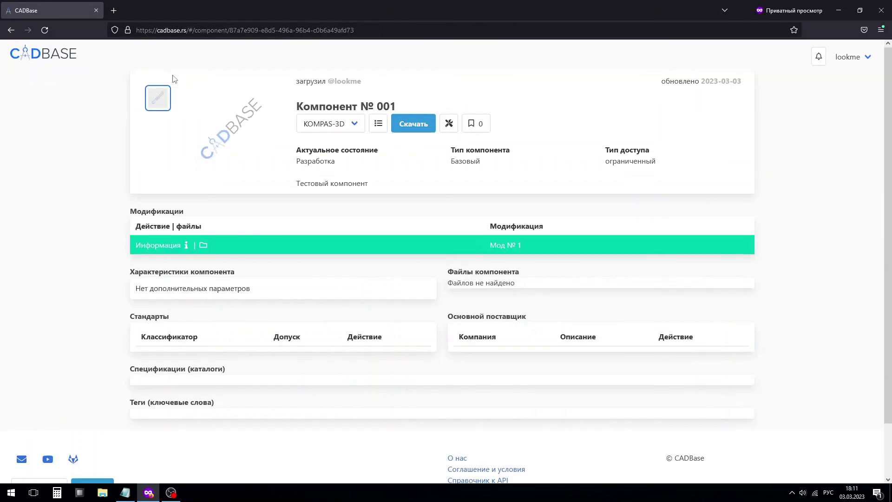
Show the empty KOMPAS-3D file list and the information box for Мод № 1
click(341, 130)
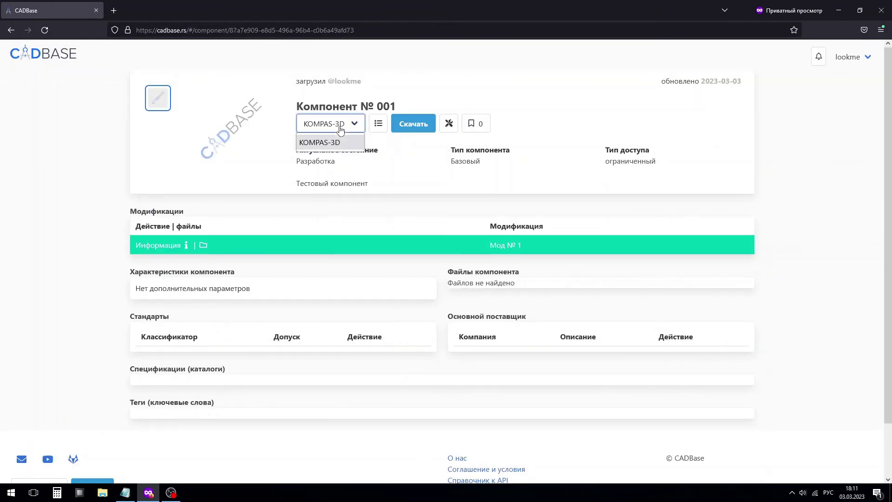
click(340, 130)
click(380, 129)
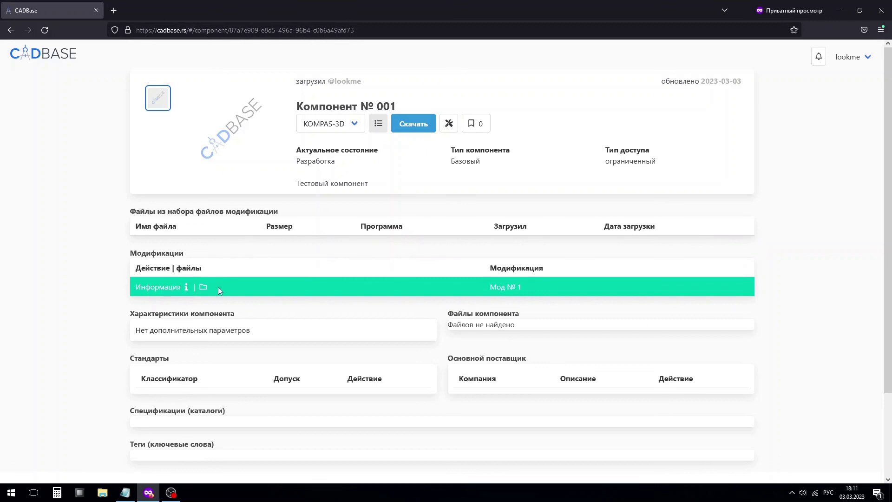
click(186, 288)
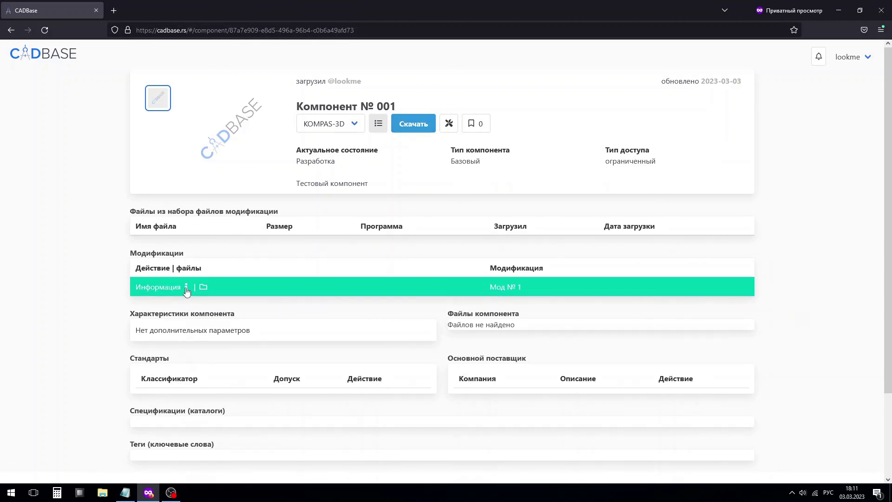